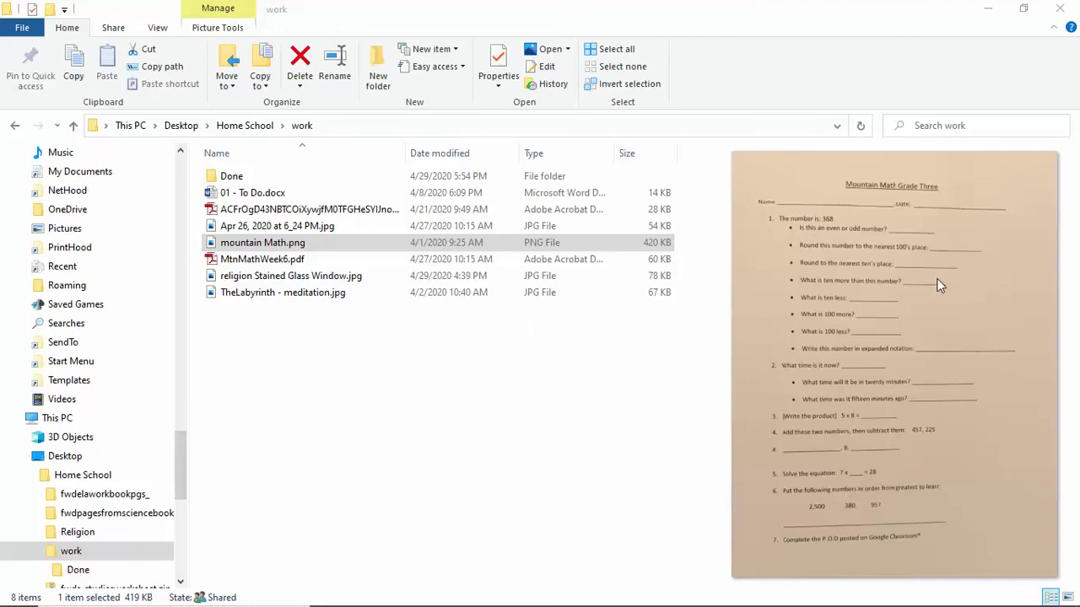
# Search Google for paint.net in Chrome.
pyautogui.click(514, 247)
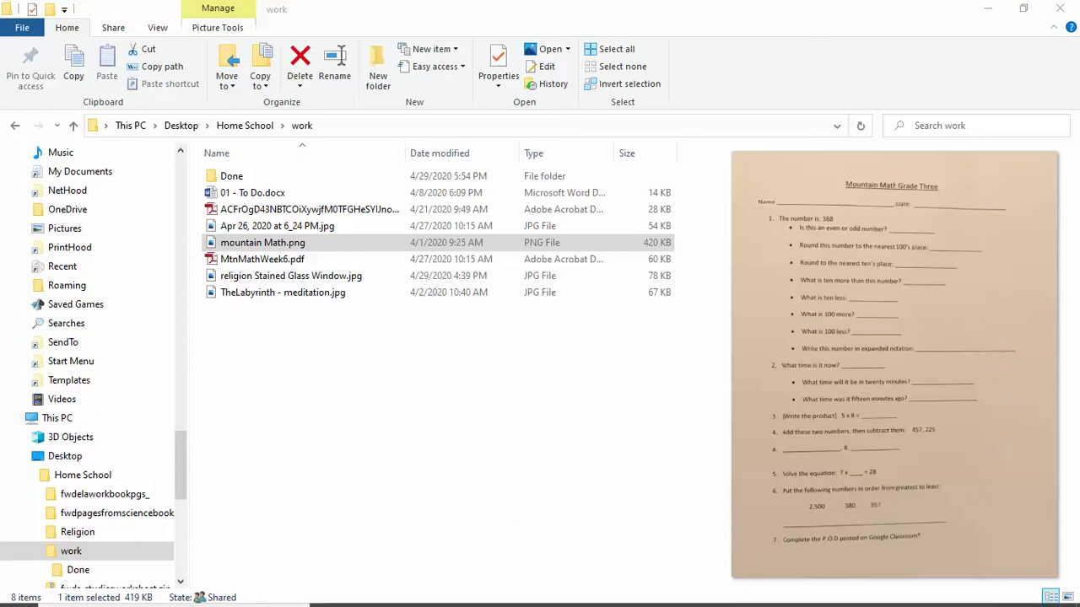
pyautogui.click(562, 592)
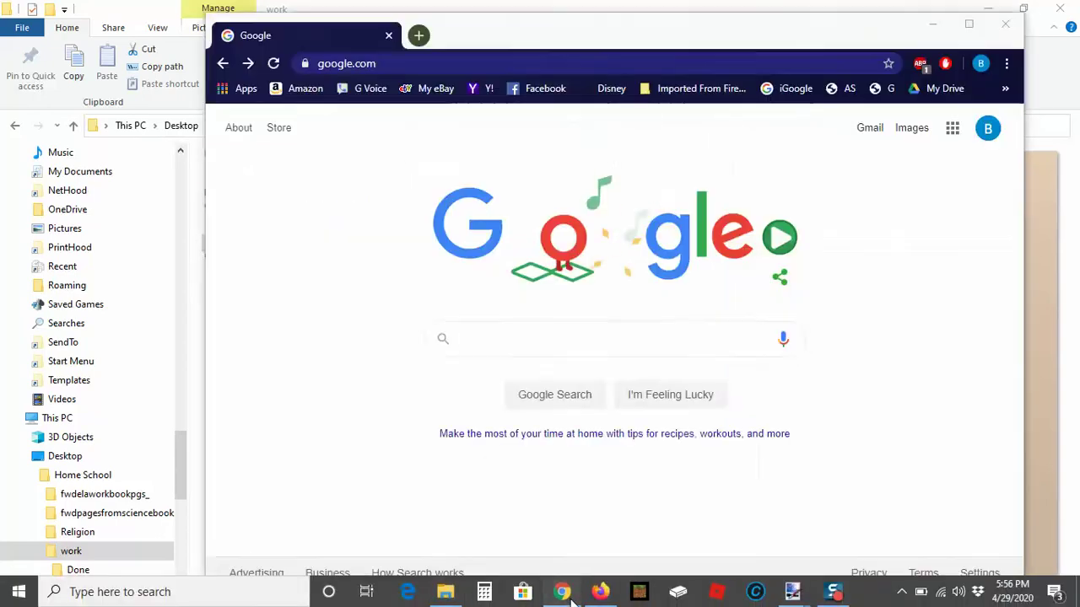
pyautogui.click(557, 341)
pyautogui.write('p')
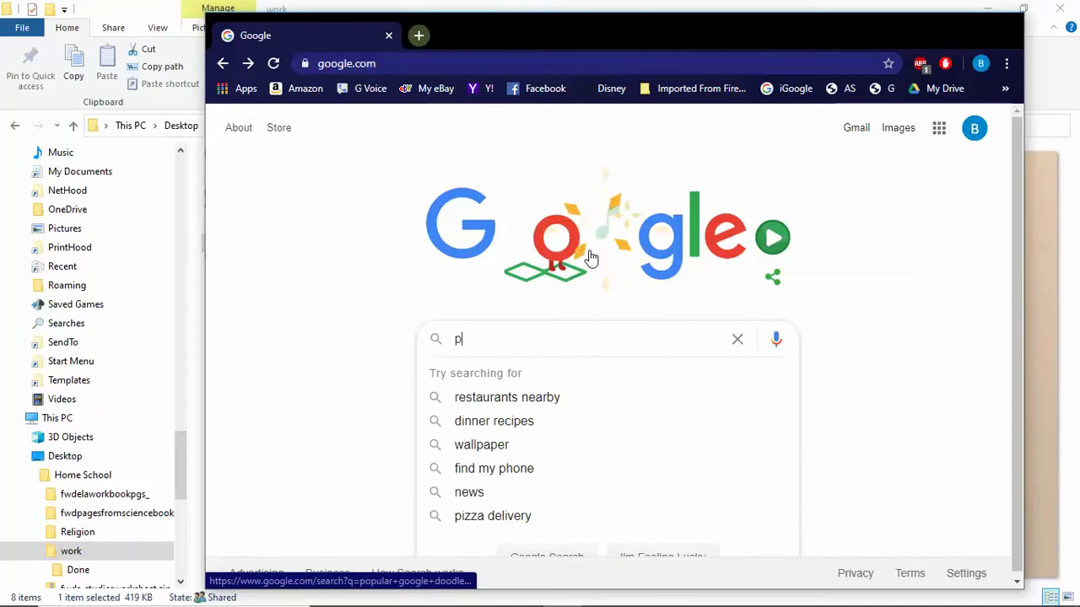
pyautogui.write('aint.net')
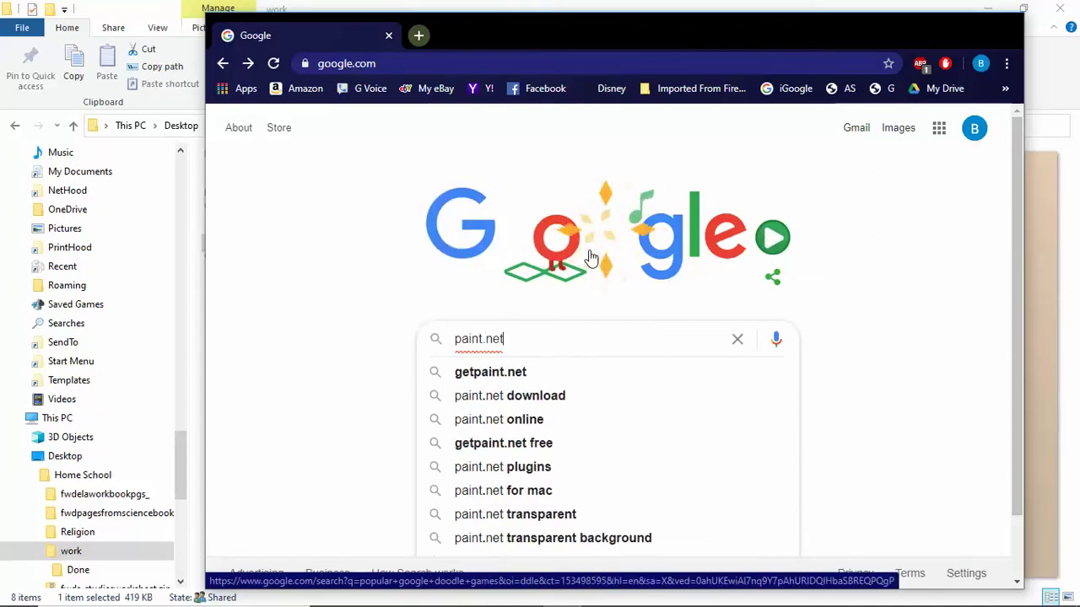
pyautogui.press('Return')
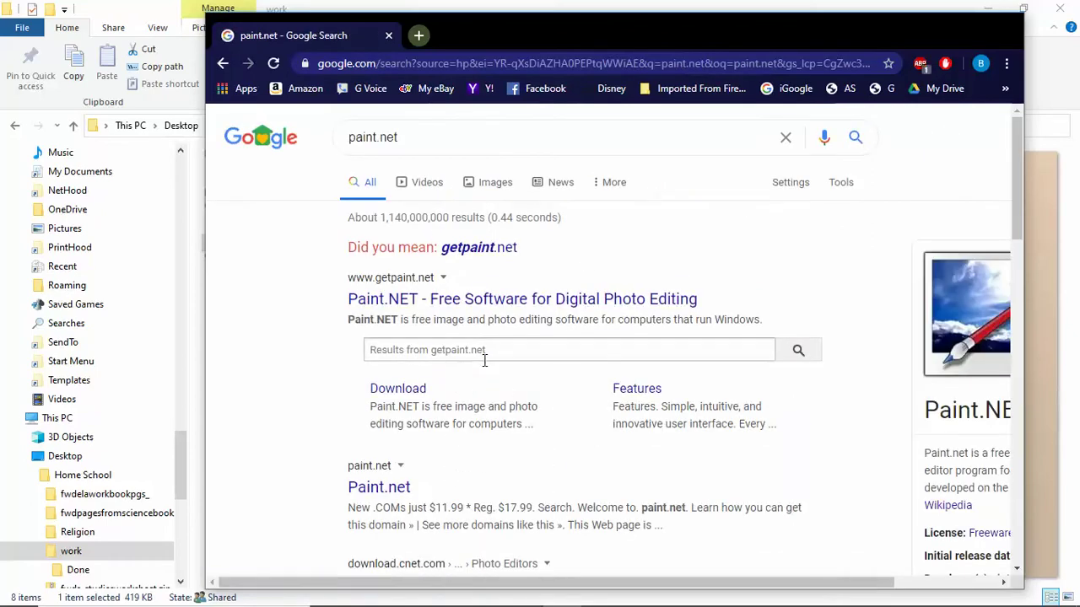
# Open the CNET Paint.NET download page and cancel saving the installer zip.
pyautogui.scroll(-2, 496, 396)
pyautogui.scroll(-2, 476, 315)
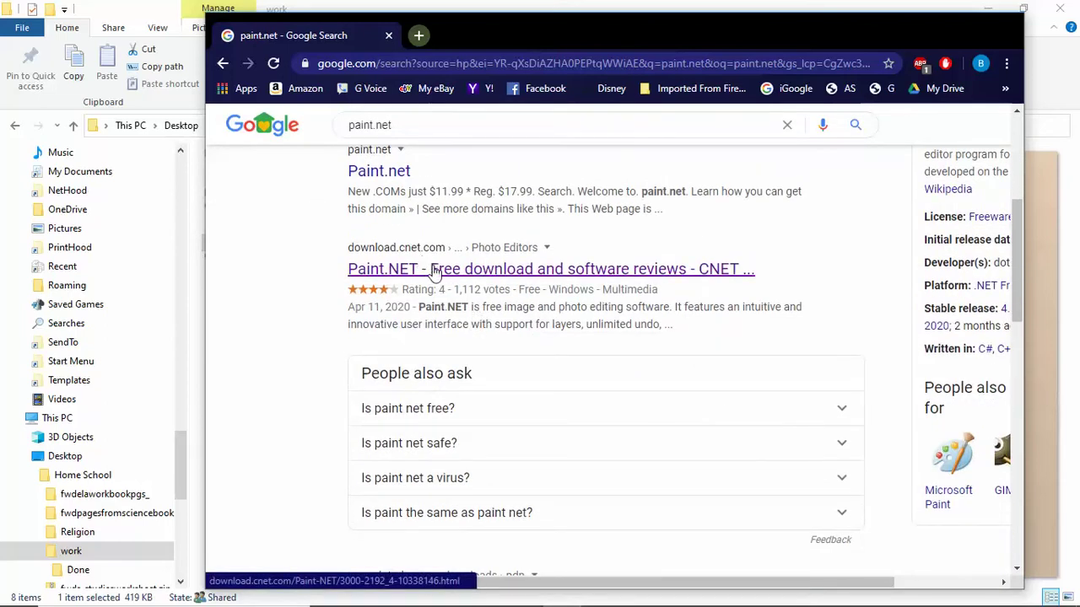
pyautogui.click(487, 271)
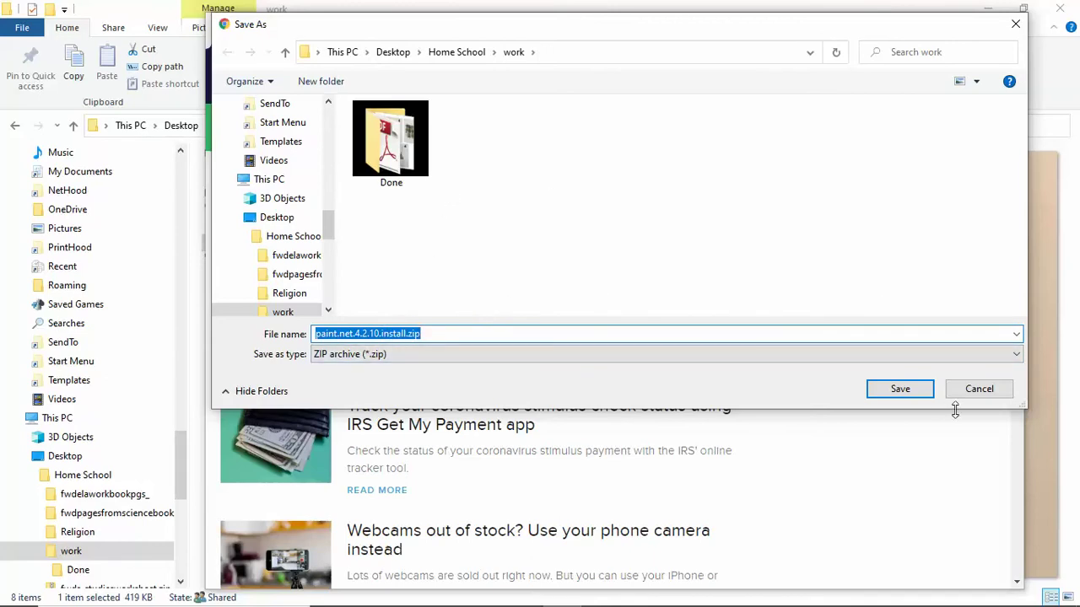
pyautogui.click(980, 393)
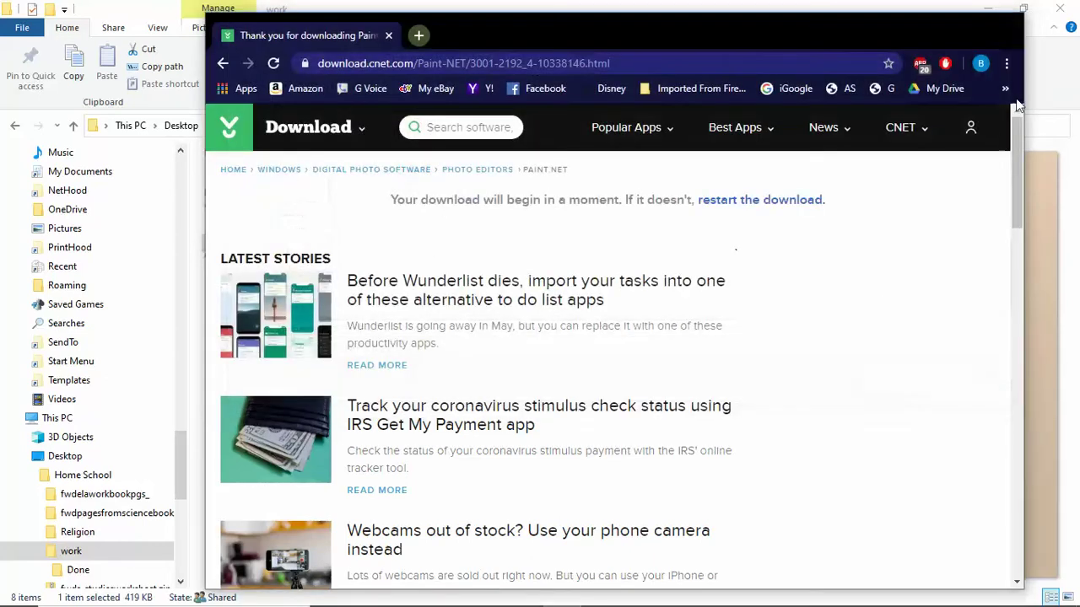
# Close Chrome and try opening mountain Math.png through its Open with options.
pyautogui.click(1006, 27)
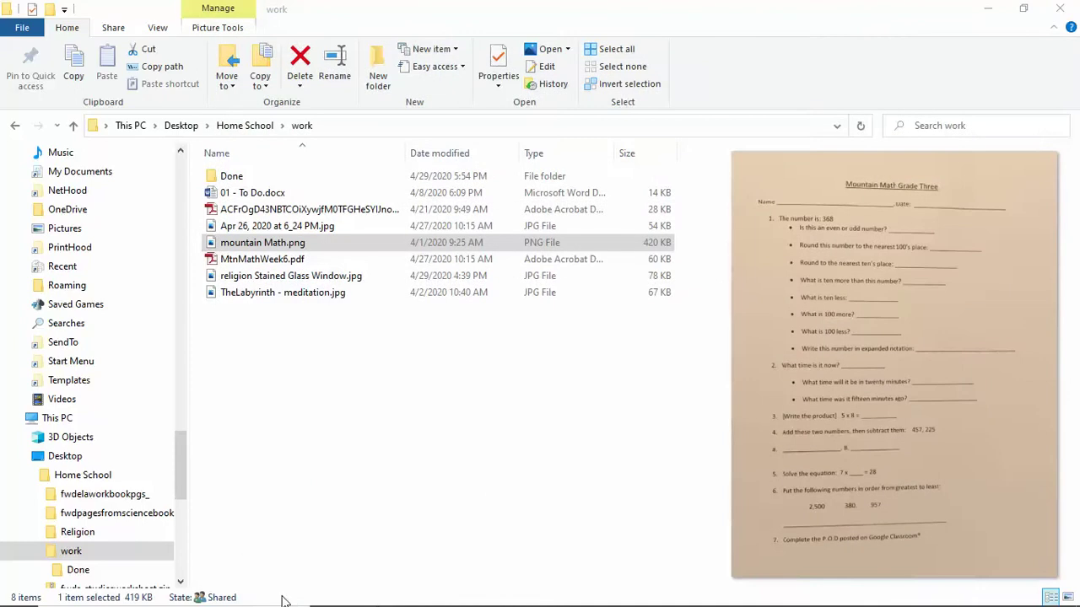
pyautogui.click(335, 243)
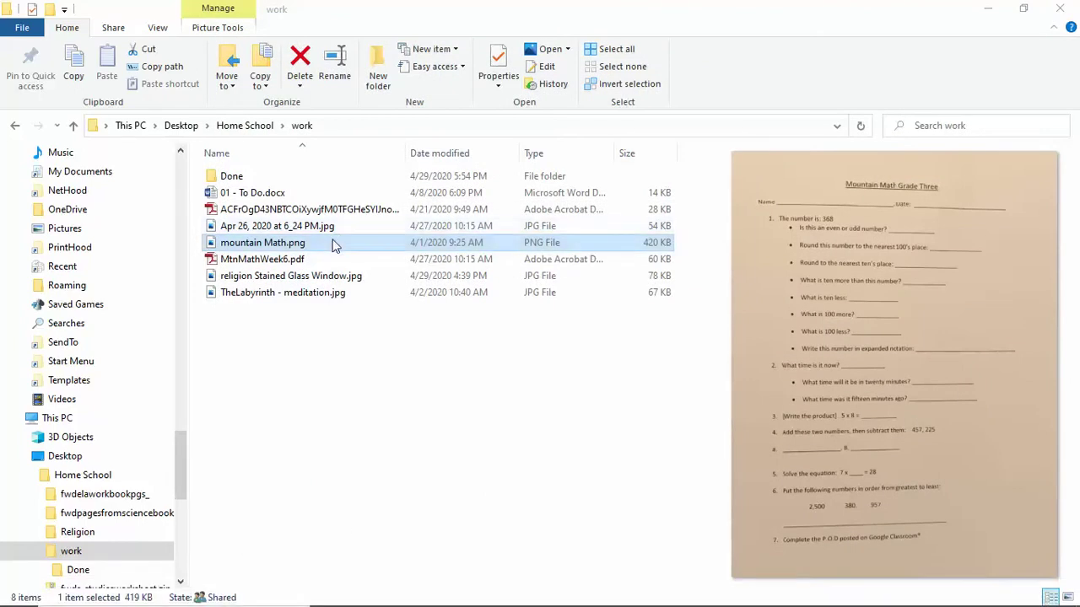
pyautogui.doubleClick(335, 243)
pyautogui.rightClick(333, 246)
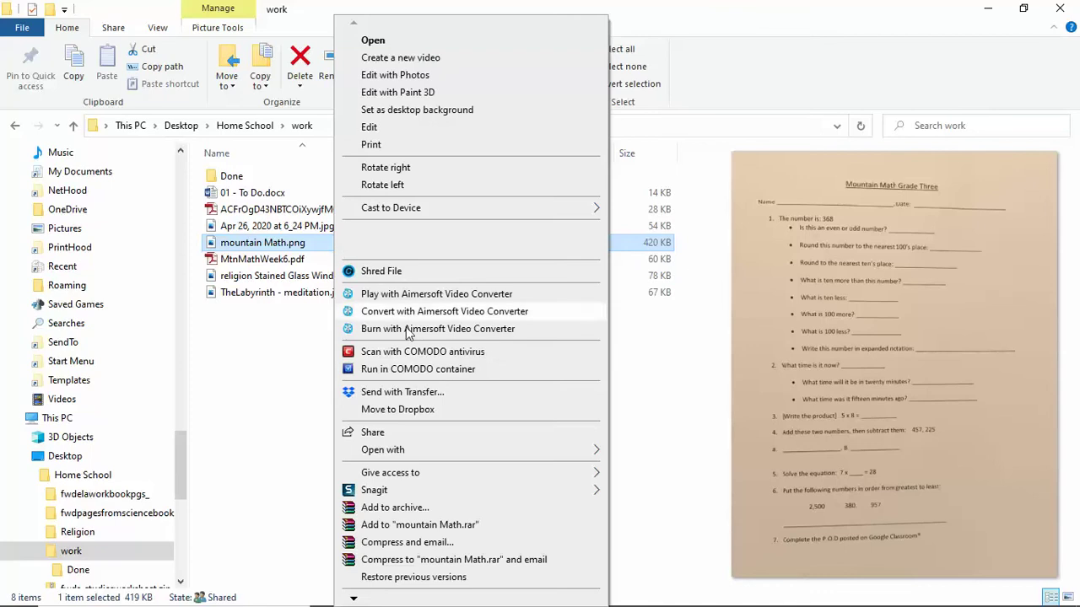
pyautogui.moveTo(516, 456)
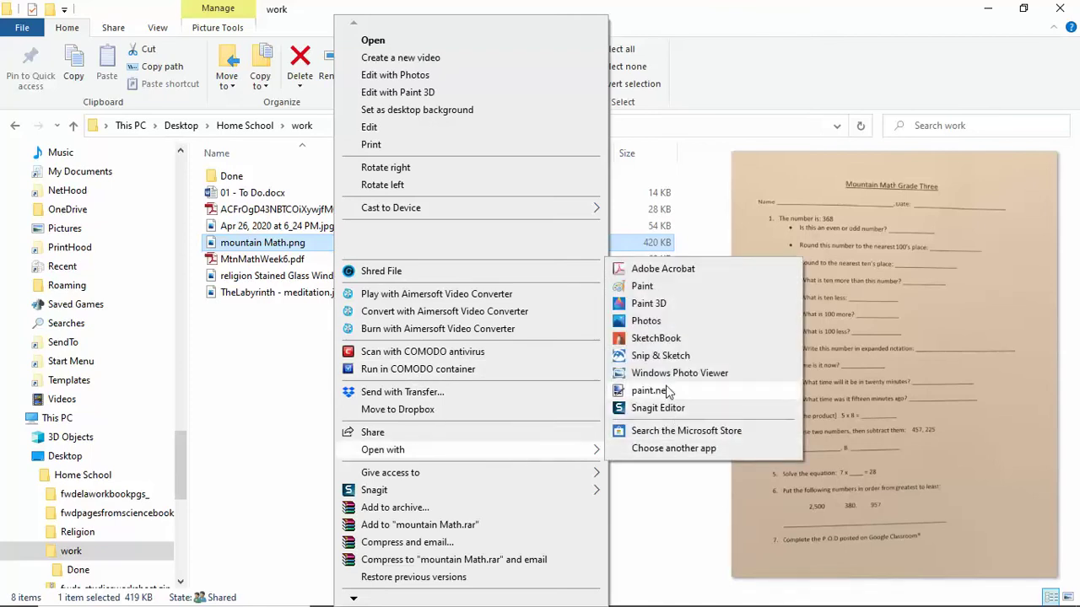
# Launch paint.net from a Windows search for paint.net.
pyautogui.moveTo(161, 597)
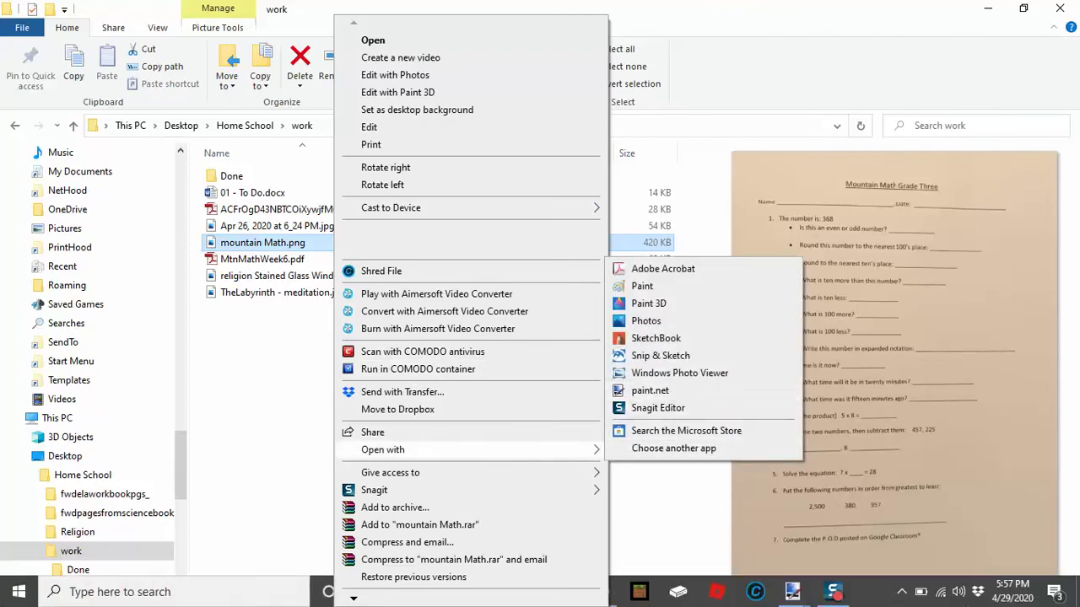
pyautogui.click(161, 592)
pyautogui.write('p')
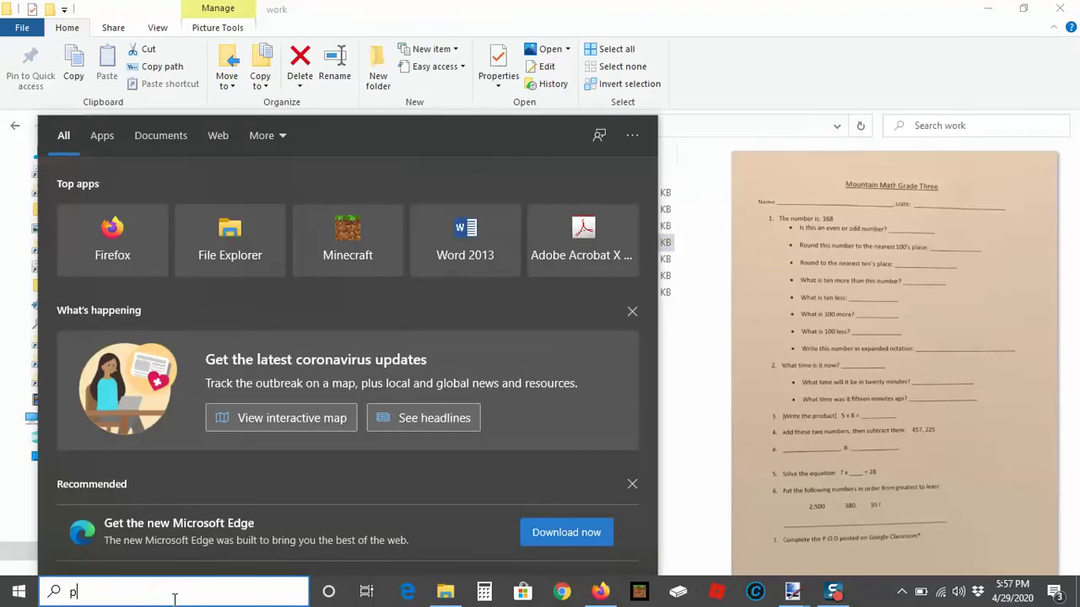
pyautogui.write('aint.net')
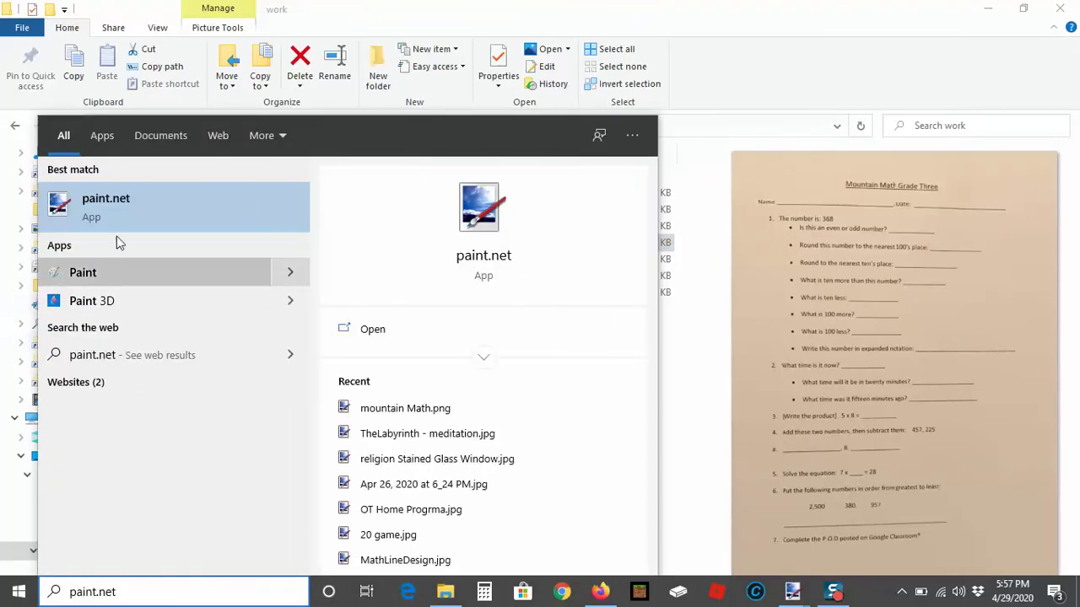
pyautogui.click(163, 199)
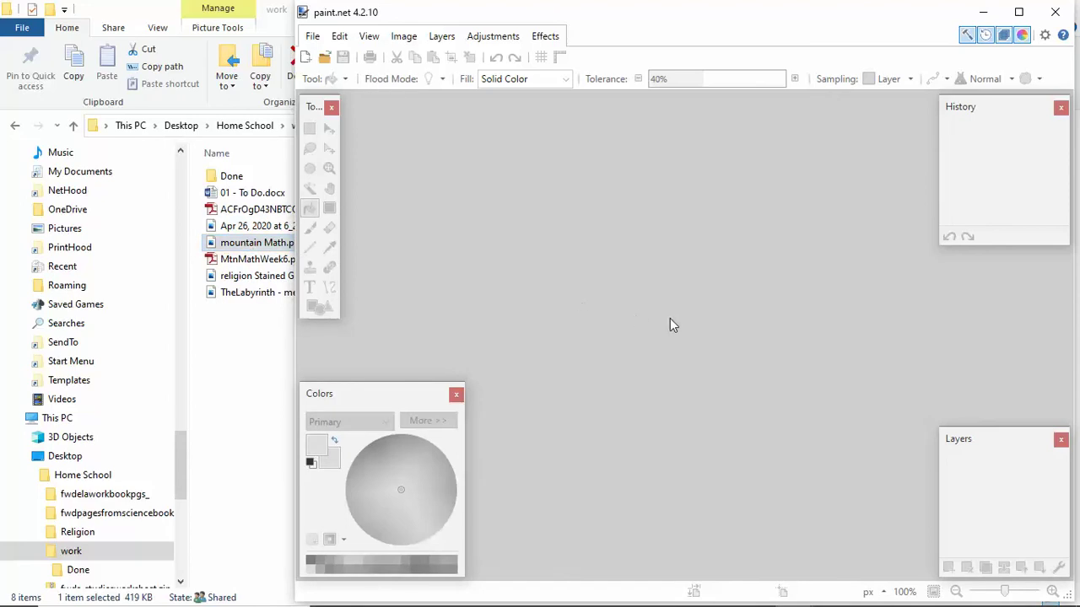
# Open mountain Math.png (1924 × 2517 worksheet) from the work folder via File > Open.
pyautogui.click(312, 36)
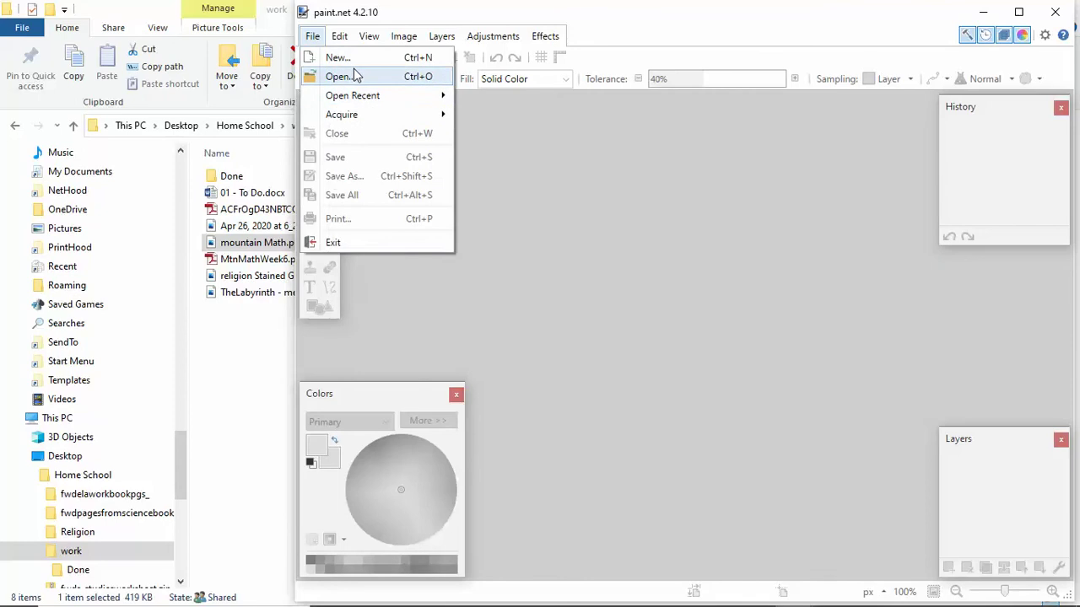
pyautogui.click(355, 76)
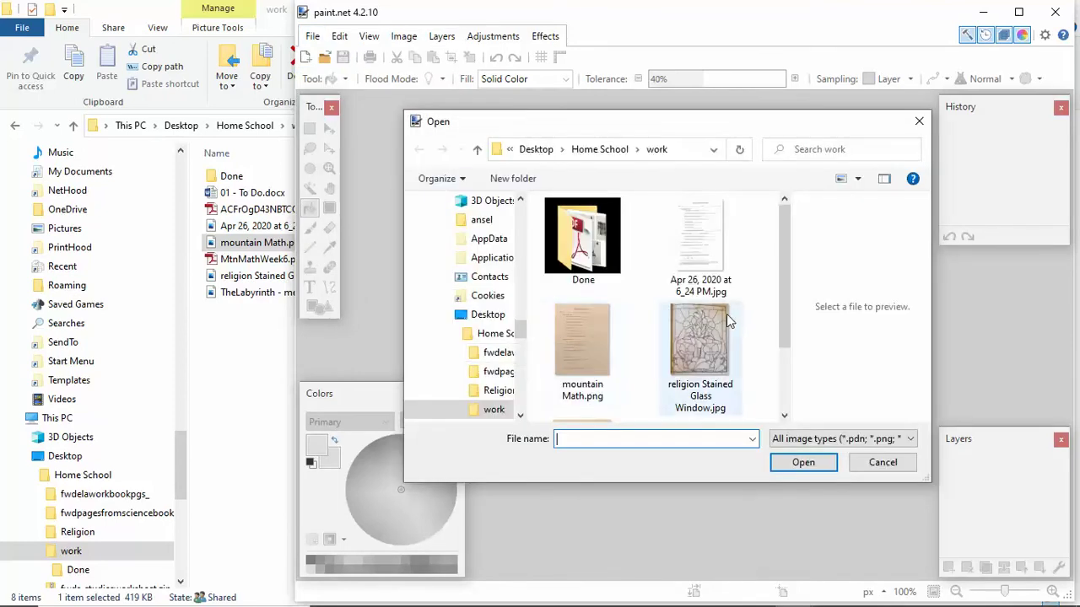
pyautogui.click(592, 347)
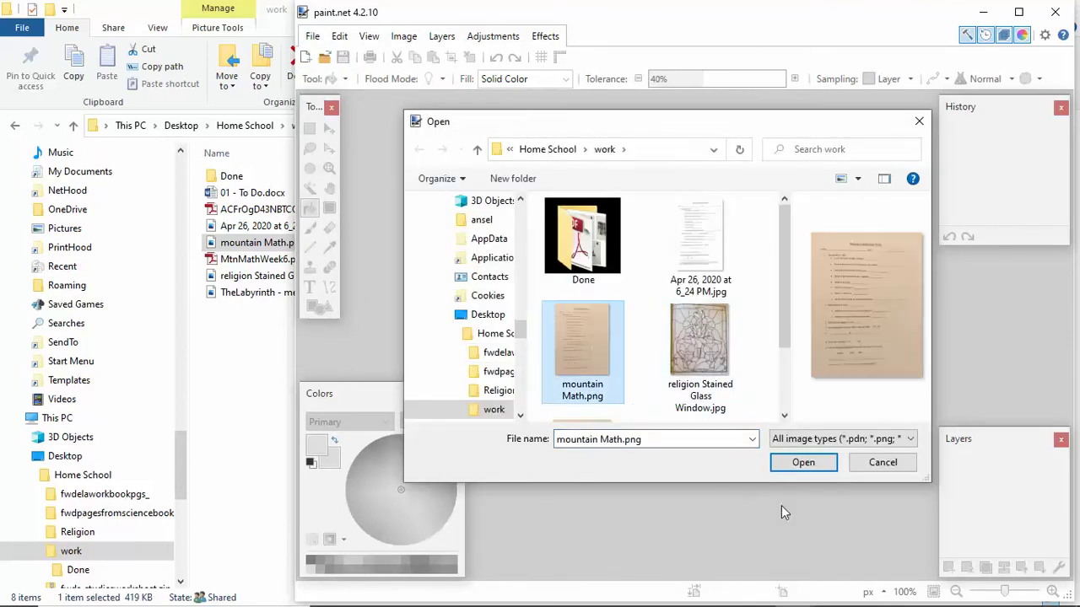
pyautogui.click(801, 464)
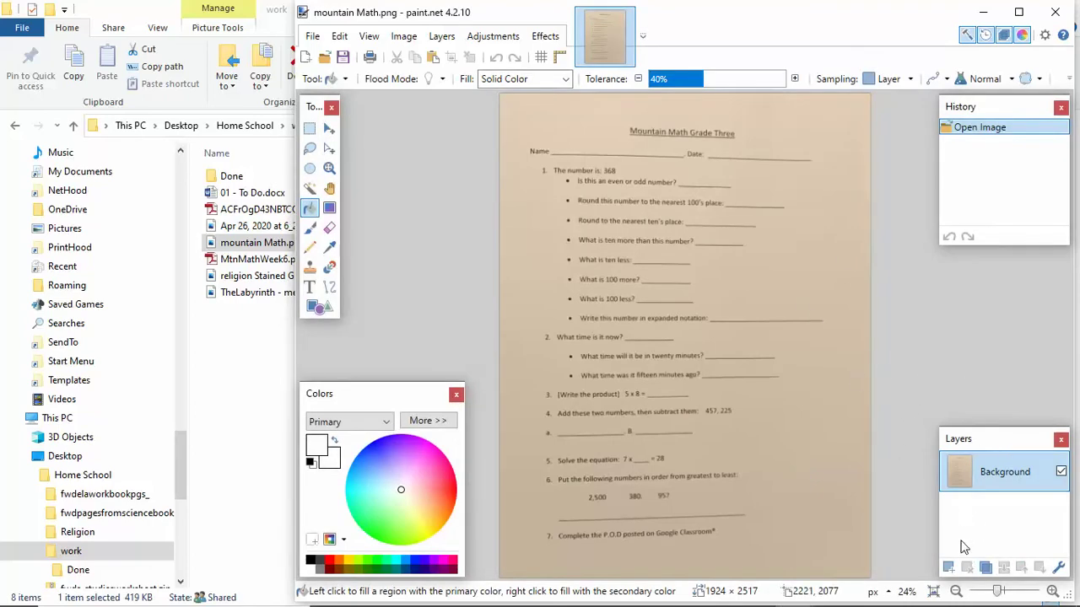
# Add Layer 2 beneath Background, fill it white, and toggle the scan's visibility to check.
pyautogui.click(949, 568)
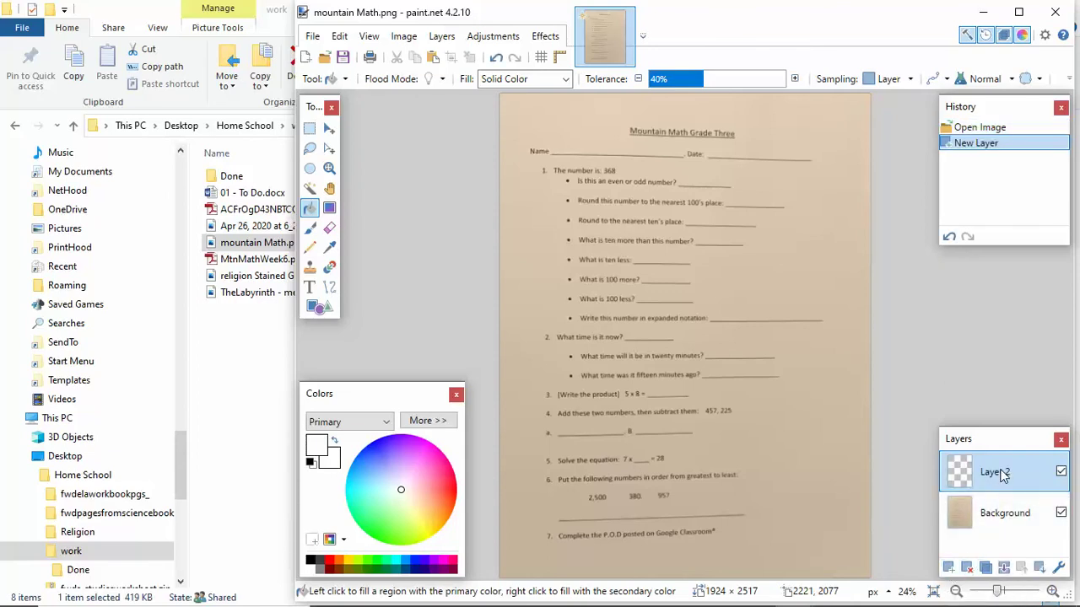
pyautogui.moveTo(1000, 479); pyautogui.dragTo(1002, 519)
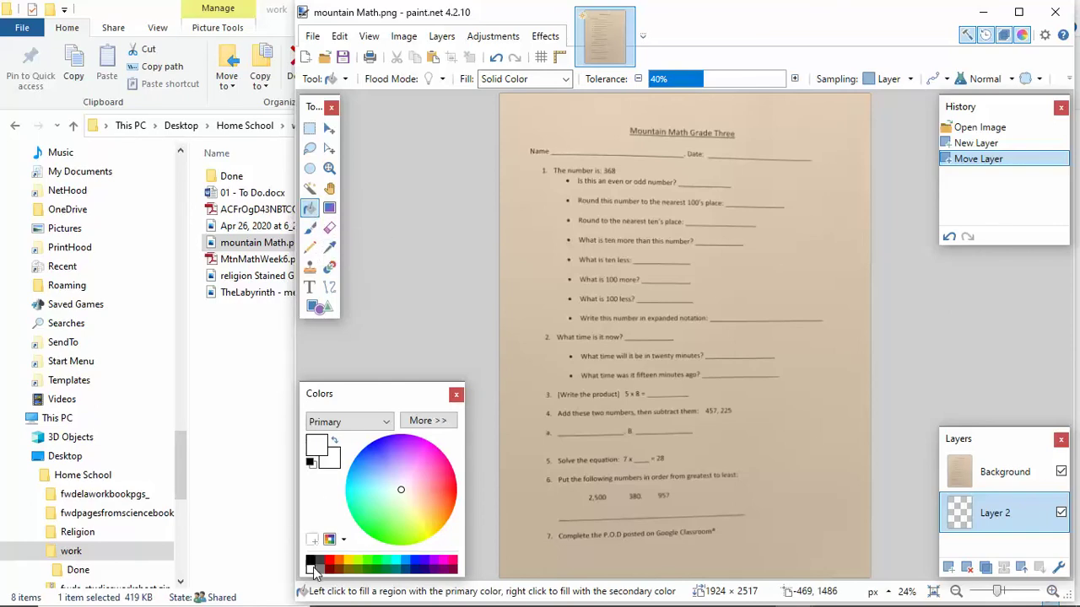
pyautogui.click(783, 297)
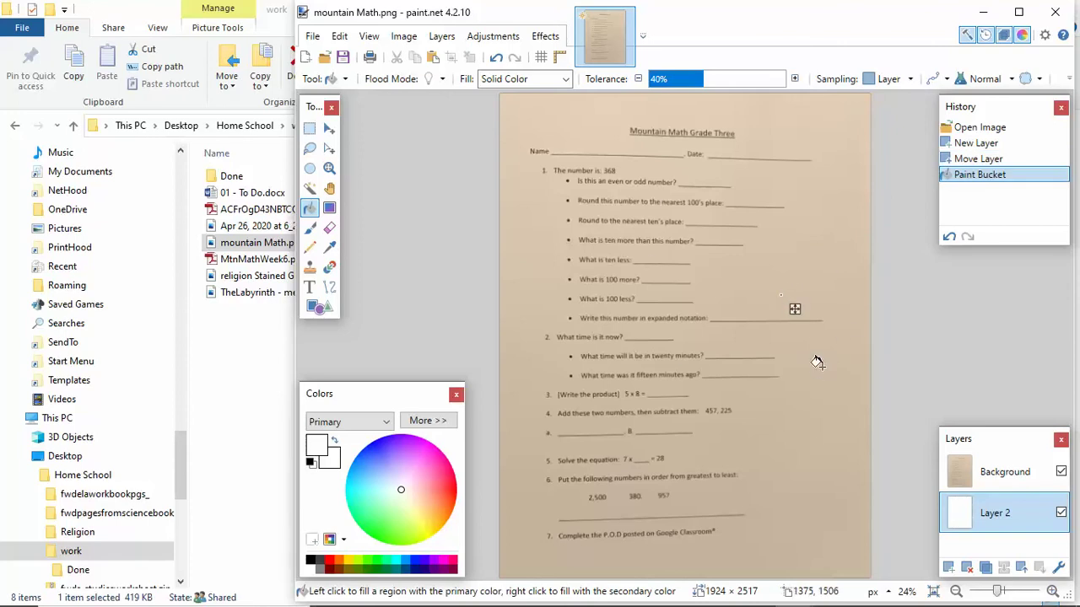
pyautogui.click(1061, 472)
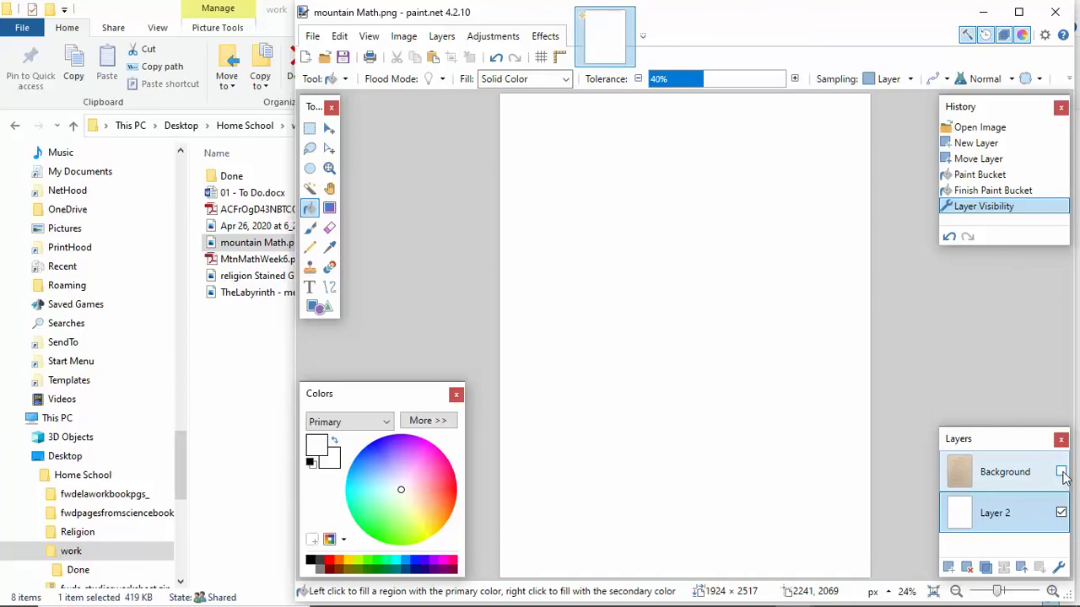
pyautogui.click(1061, 473)
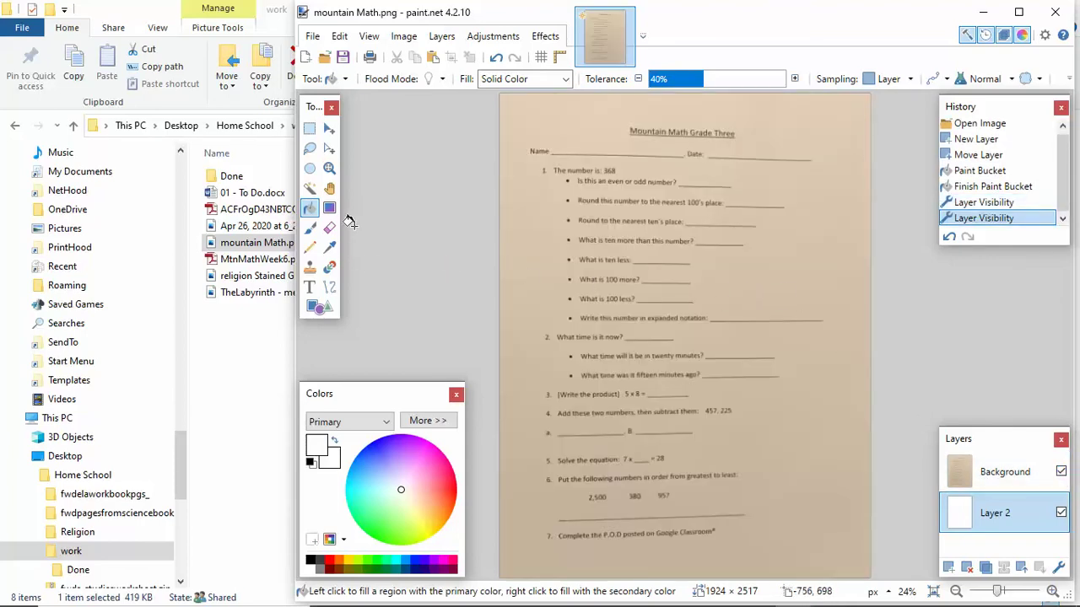
# Magic-wand the brown paper on the Background layer at 41% tolerance and delete it.
pyautogui.click(308, 192)
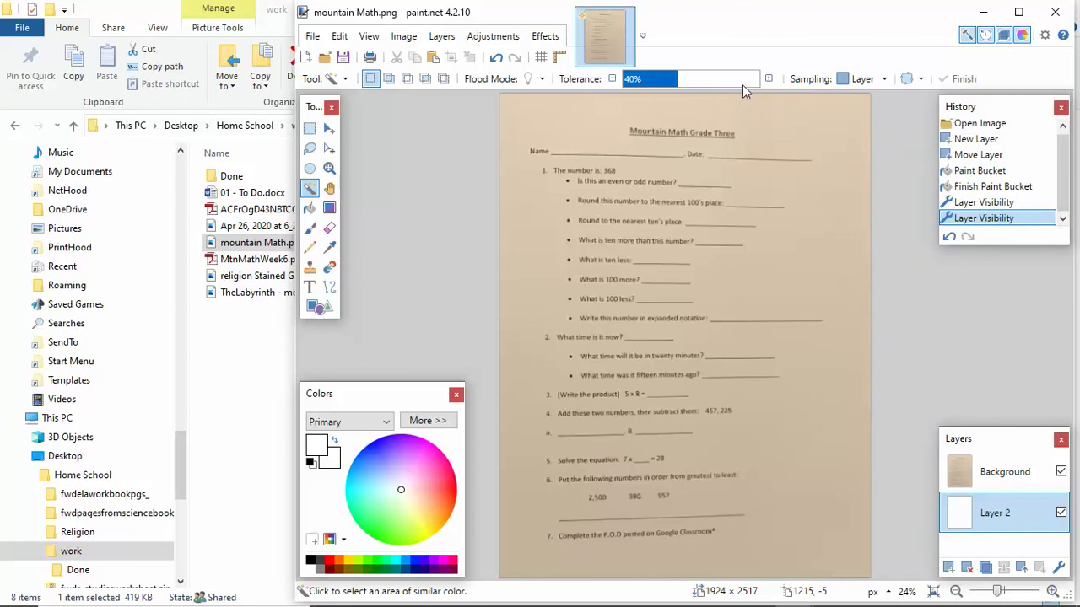
pyautogui.moveTo(740, 85); pyautogui.dragTo(674, 84)
pyautogui.click(681, 85)
pyautogui.click(680, 86)
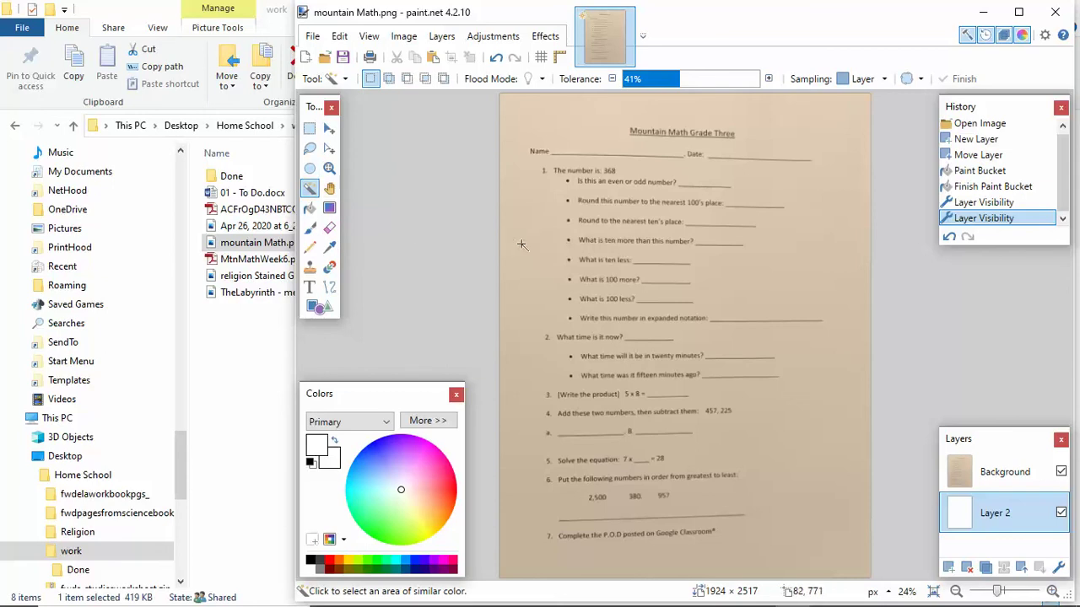
pyautogui.click(1005, 478)
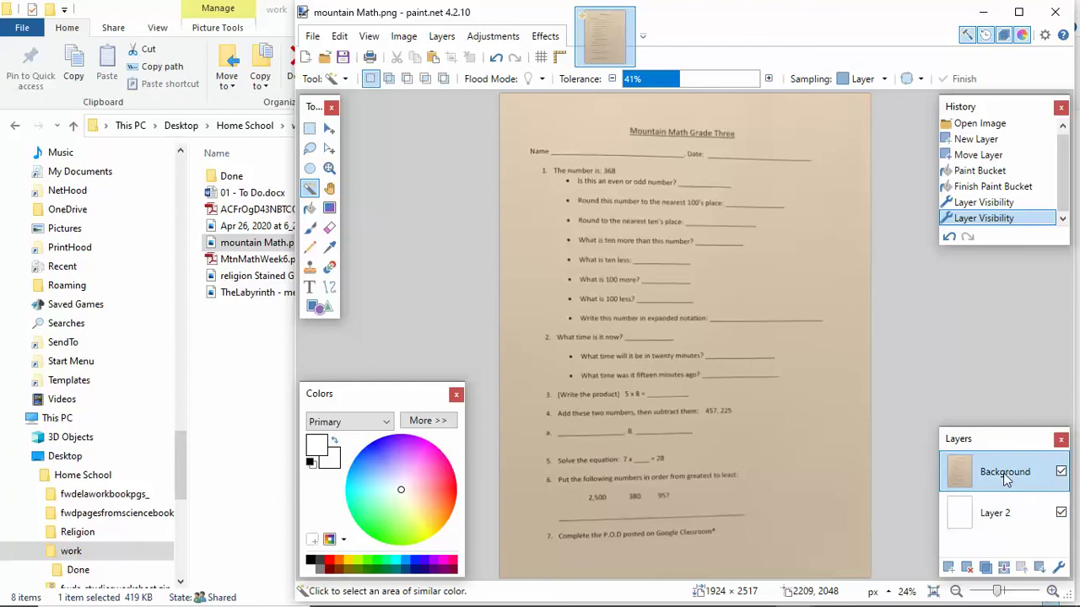
pyautogui.click(549, 254)
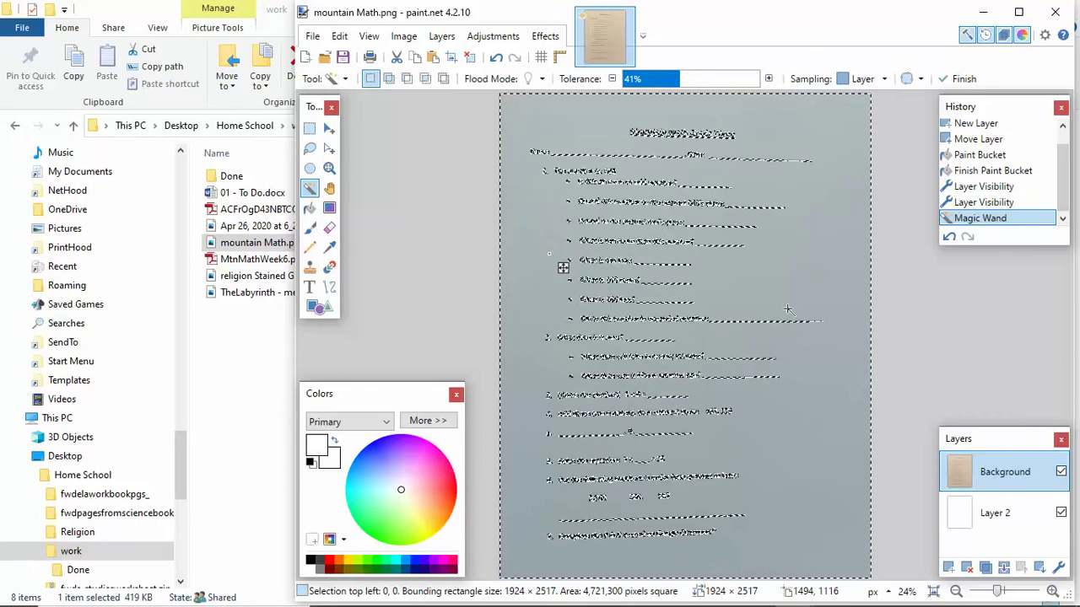
pyautogui.press('Delete')
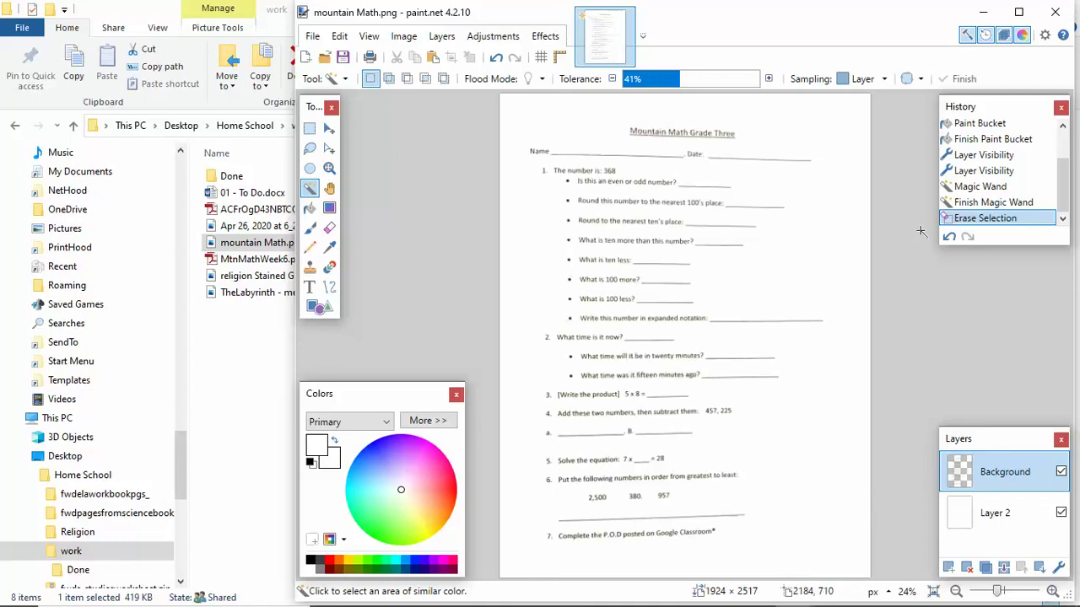
# Open the File menu to begin saving the cleaned worksheet.
pyautogui.click(312, 35)
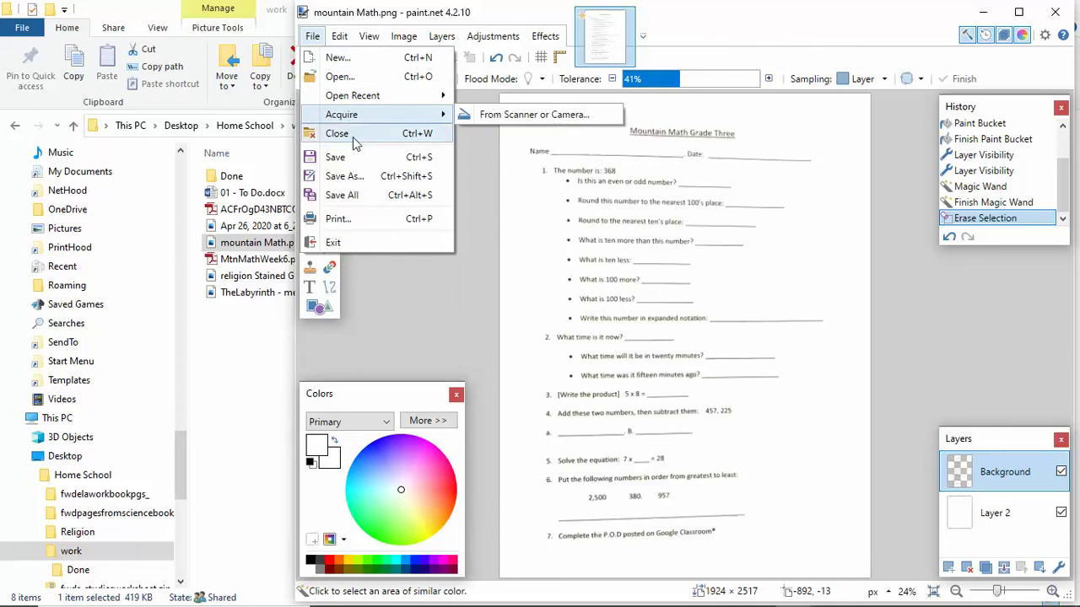
# Save As mountain Math.jpg as JPEG at quality 95, flattening the layers.
pyautogui.click(355, 176)
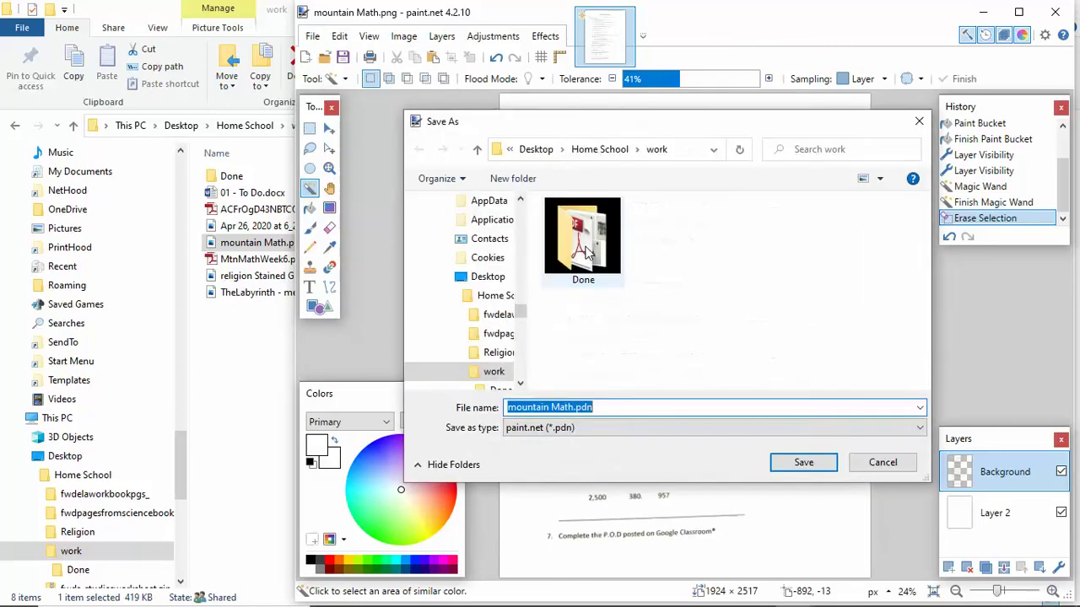
pyautogui.click(596, 436)
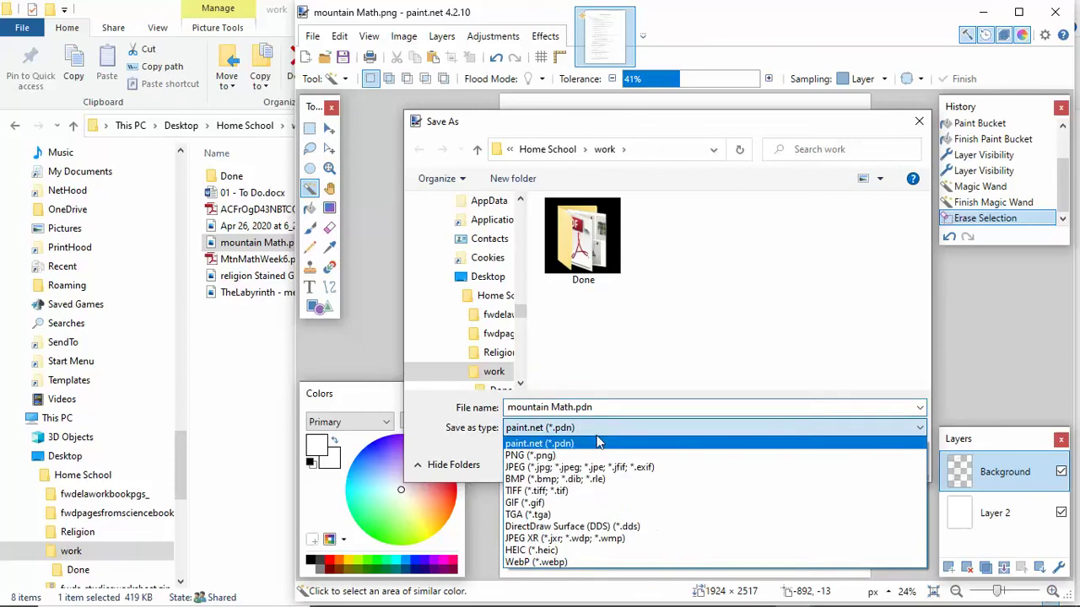
pyautogui.click(568, 467)
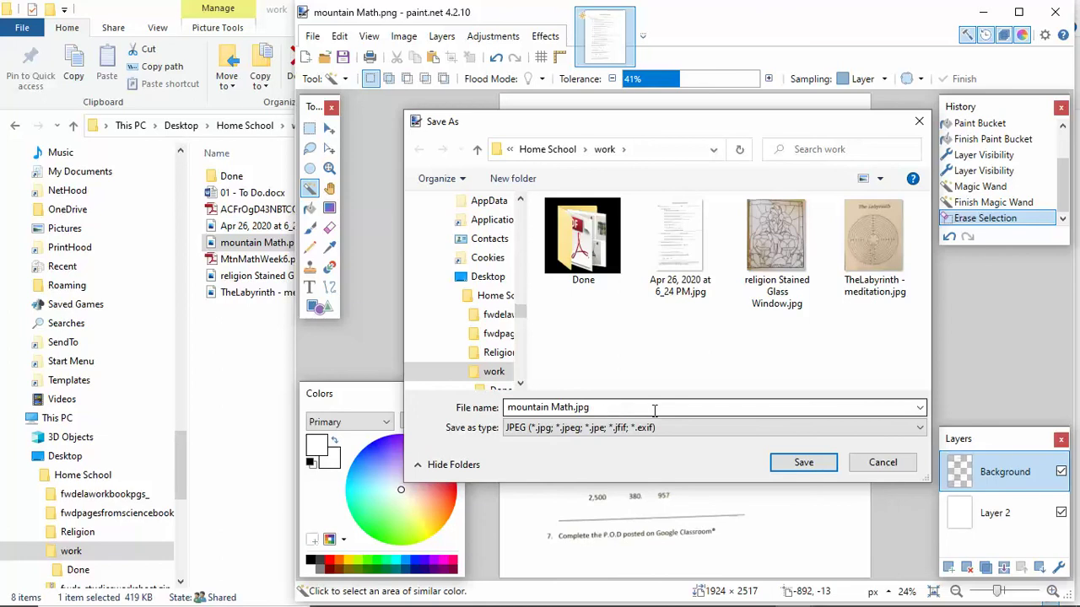
pyautogui.click(797, 466)
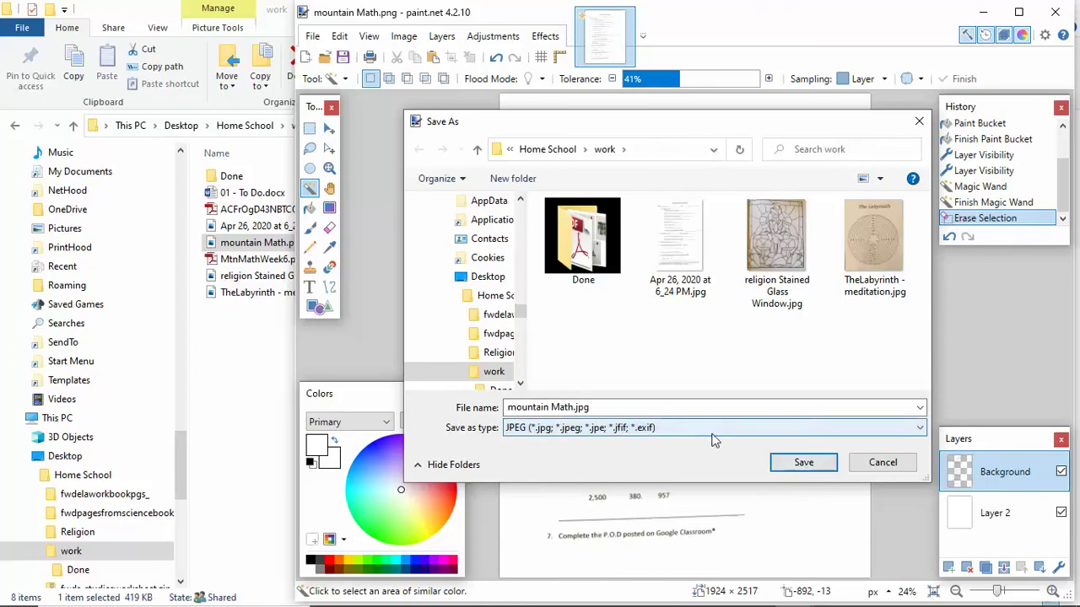
pyautogui.click(800, 468)
pyautogui.click(800, 468)
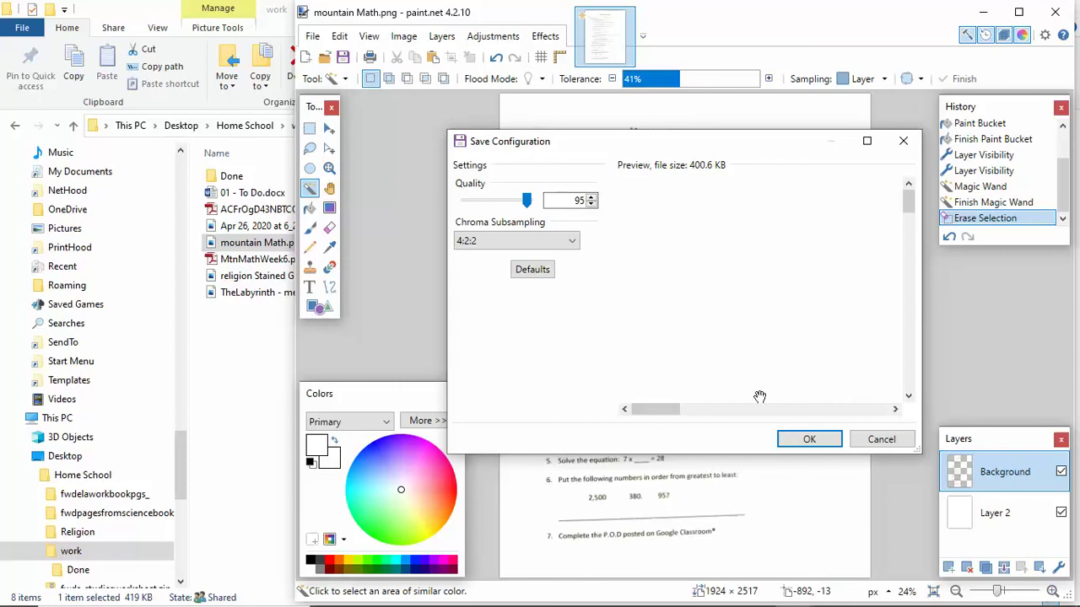
pyautogui.click(806, 439)
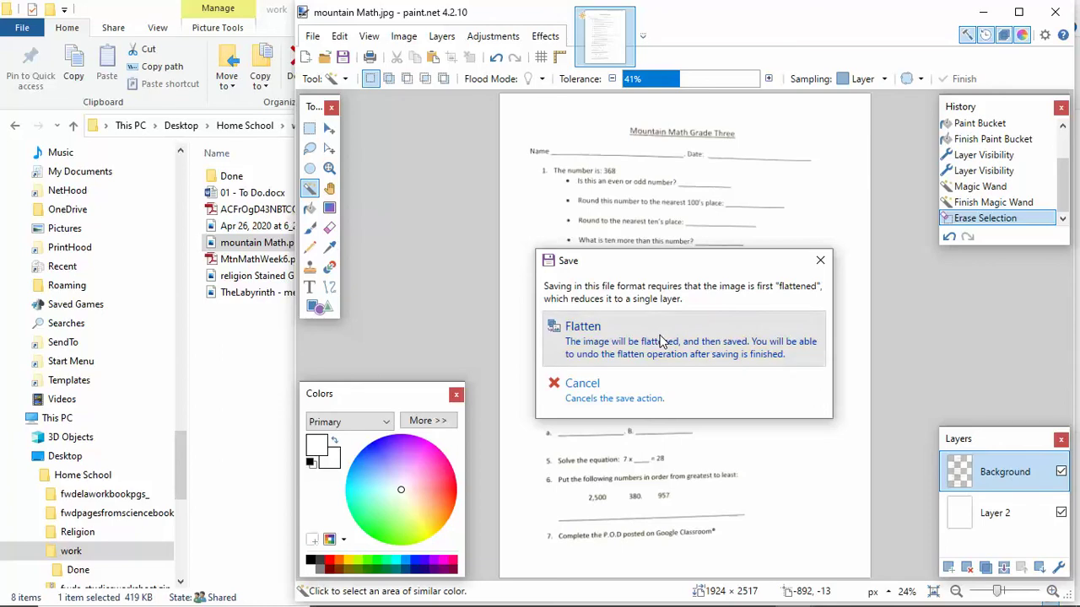
pyautogui.click(662, 340)
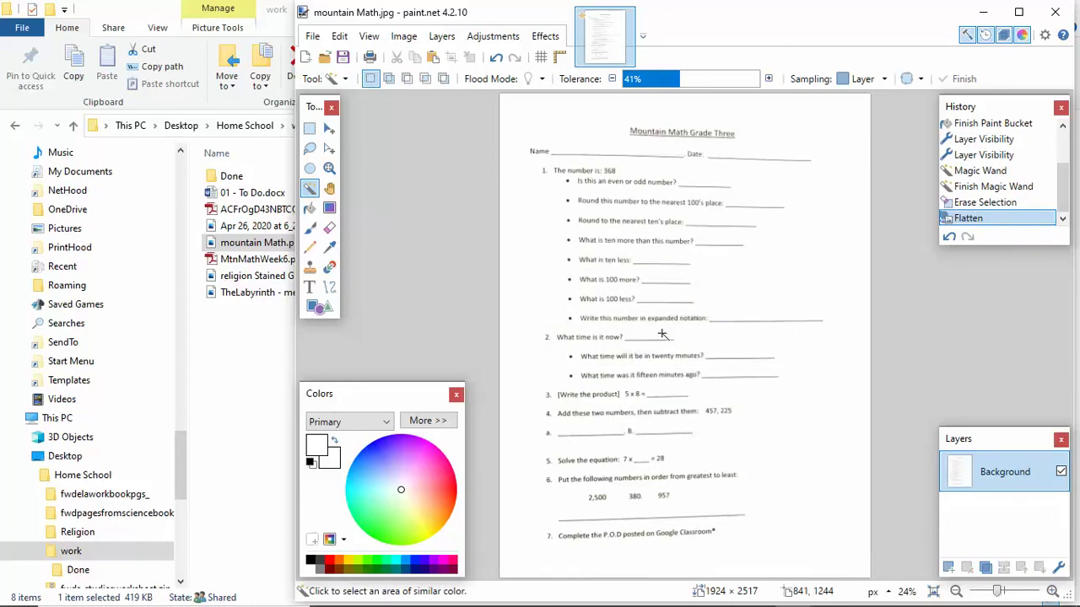
# Minimize paint.net, preview mountain Math.jpg in Photos, then close Photos.
pyautogui.click(983, 11)
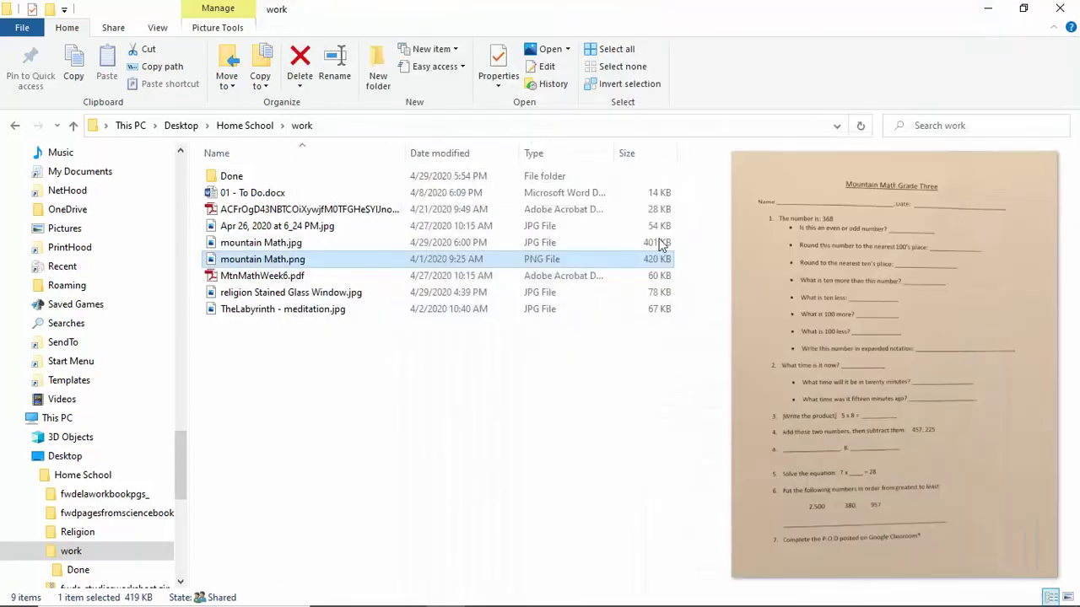
pyautogui.click(381, 352)
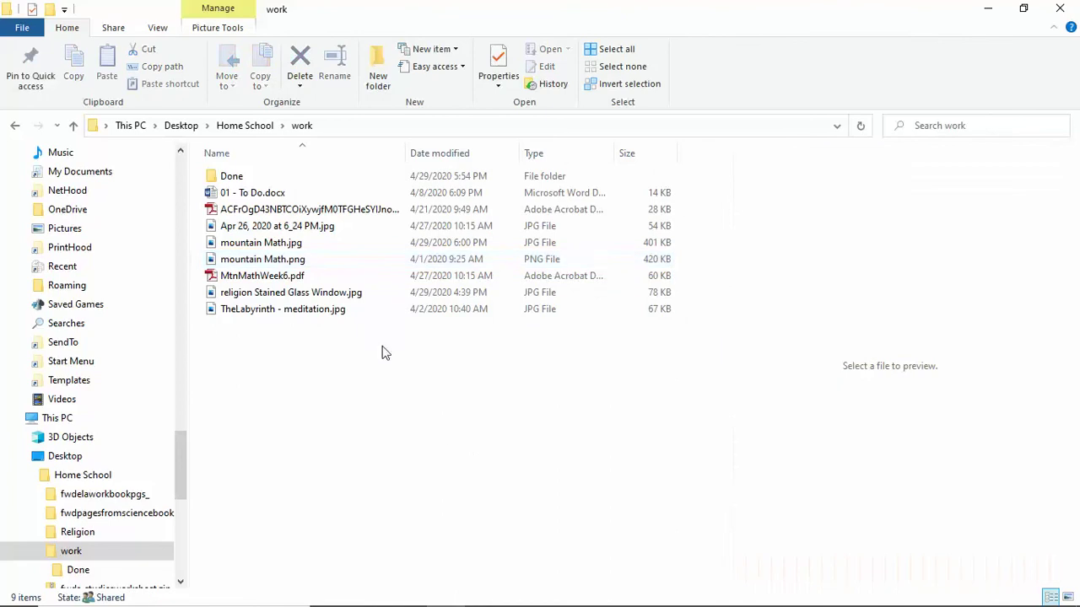
pyautogui.click(286, 243)
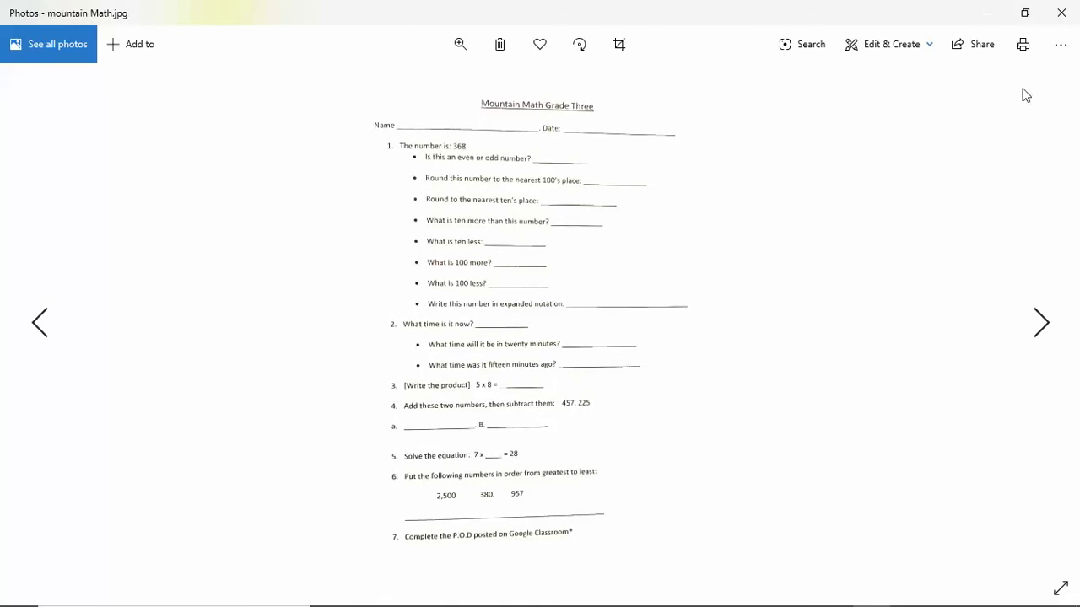
pyautogui.click(1060, 17)
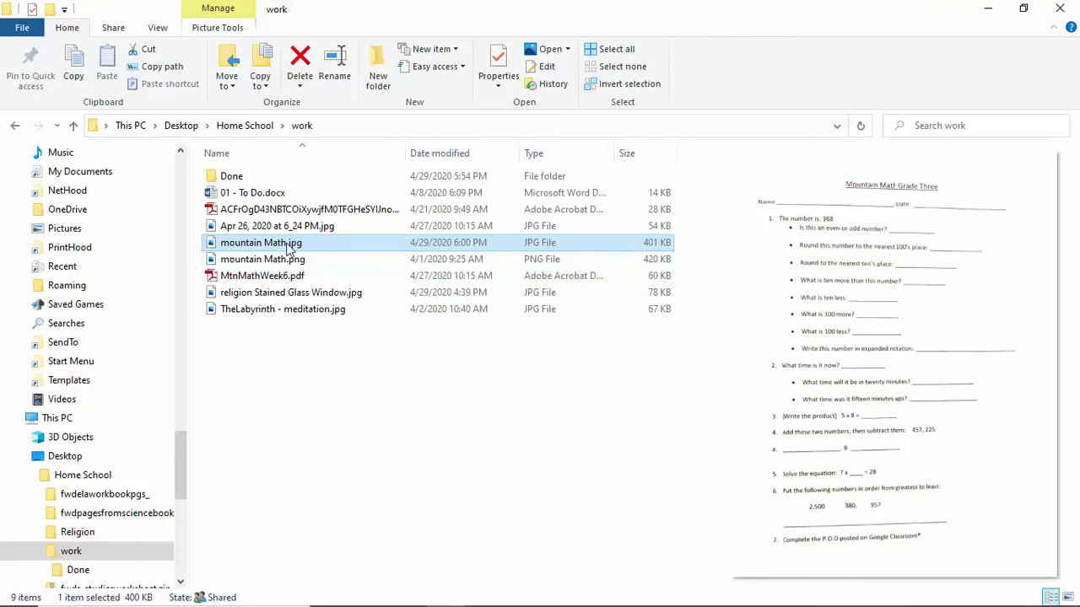